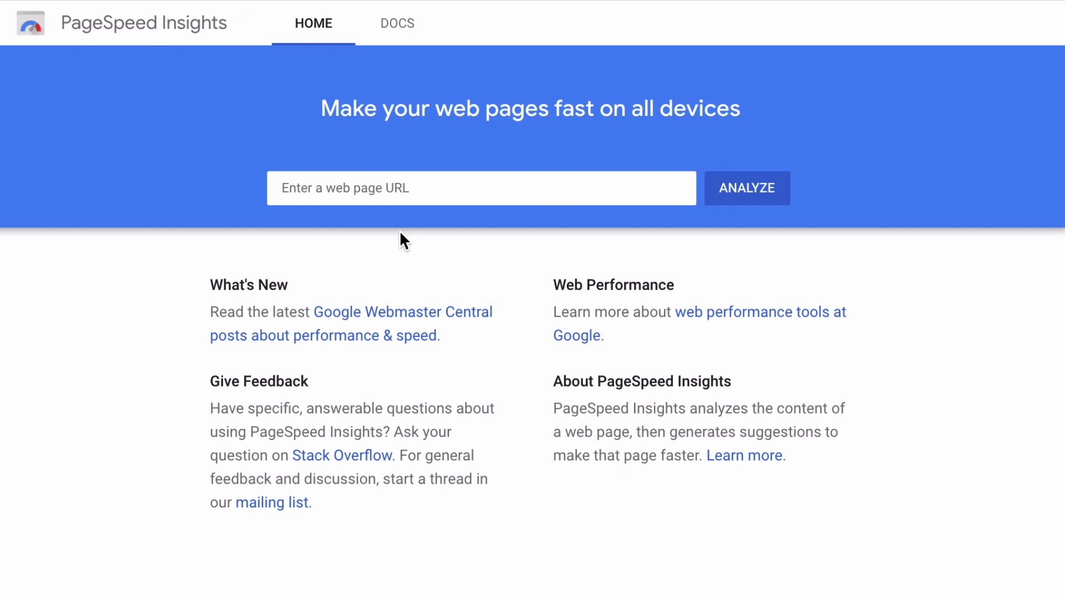
click(397, 186)
text(https://wpprotips)
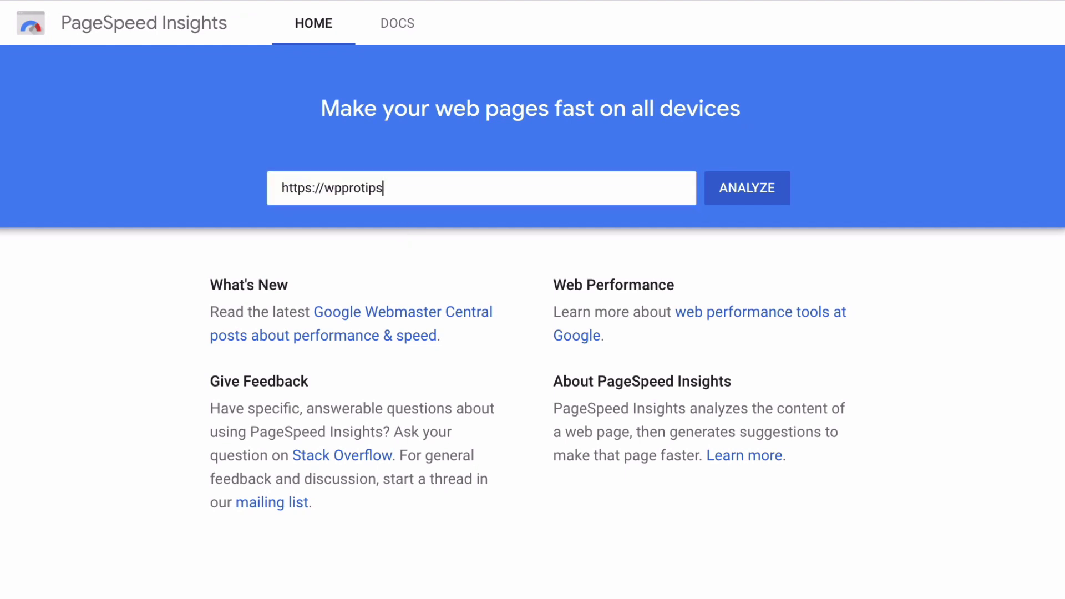
text(.com)
click(717, 199)
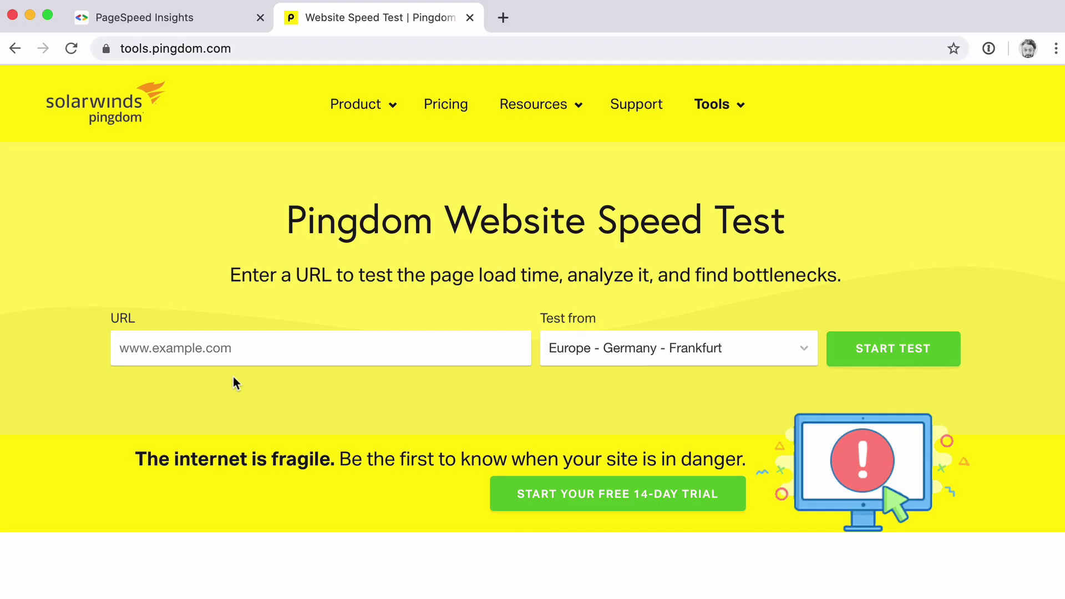
Start a Pingdom speed test of the pasted wpprotips.com URL from San Francisco instead of Frankfurt
click(225, 347)
text(https://wpprotips.com)
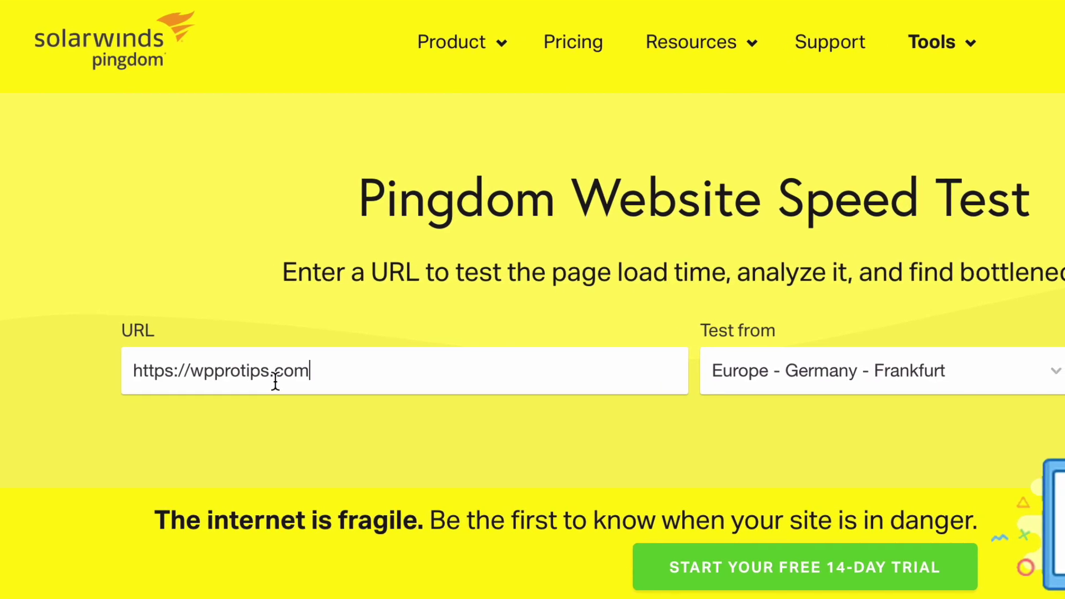
click(563, 374)
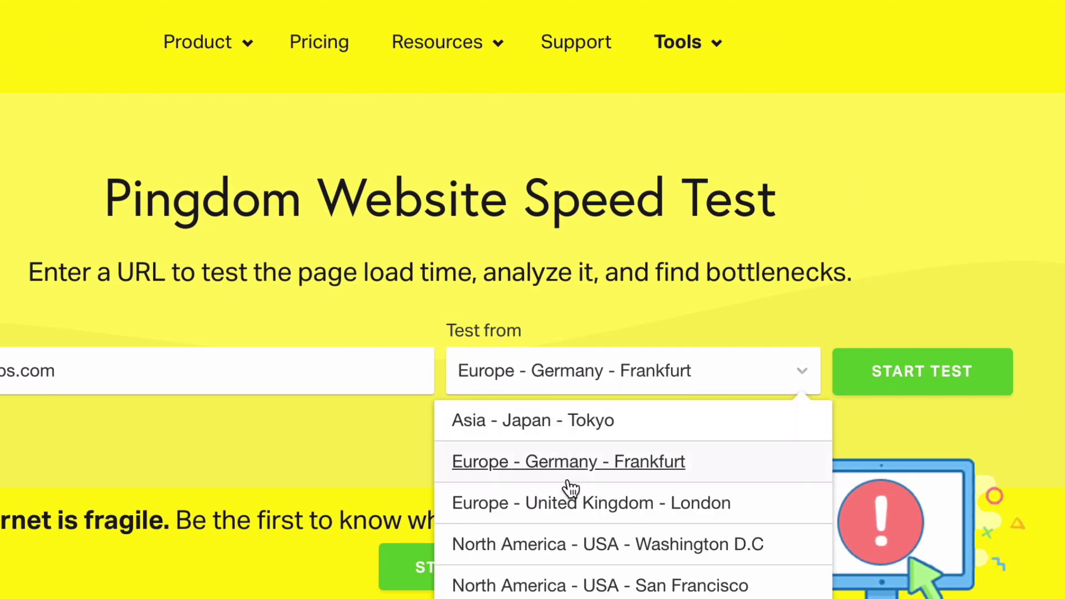
click(625, 581)
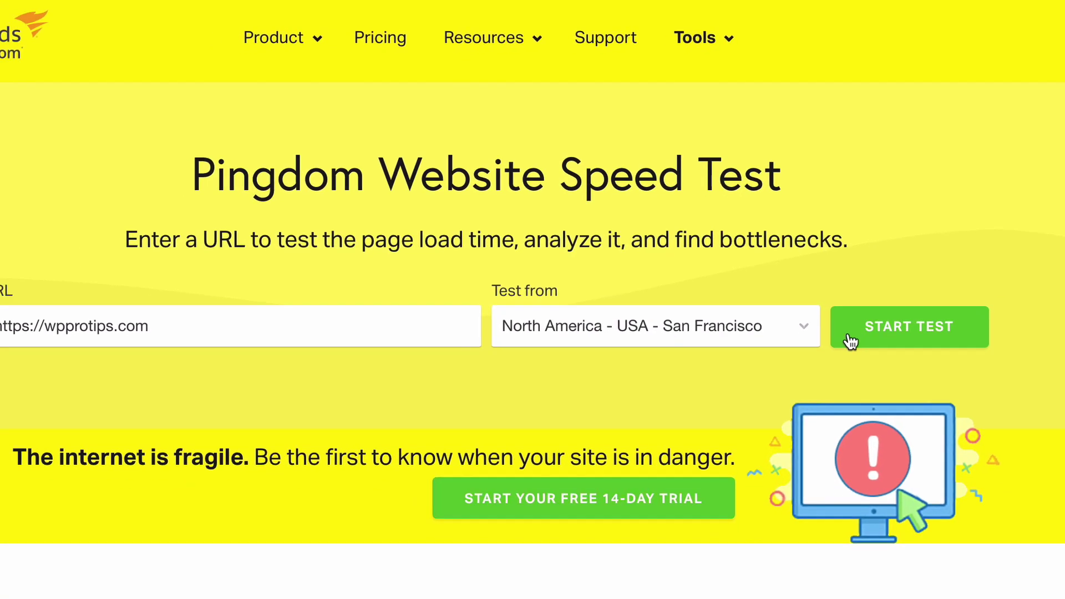
click(847, 385)
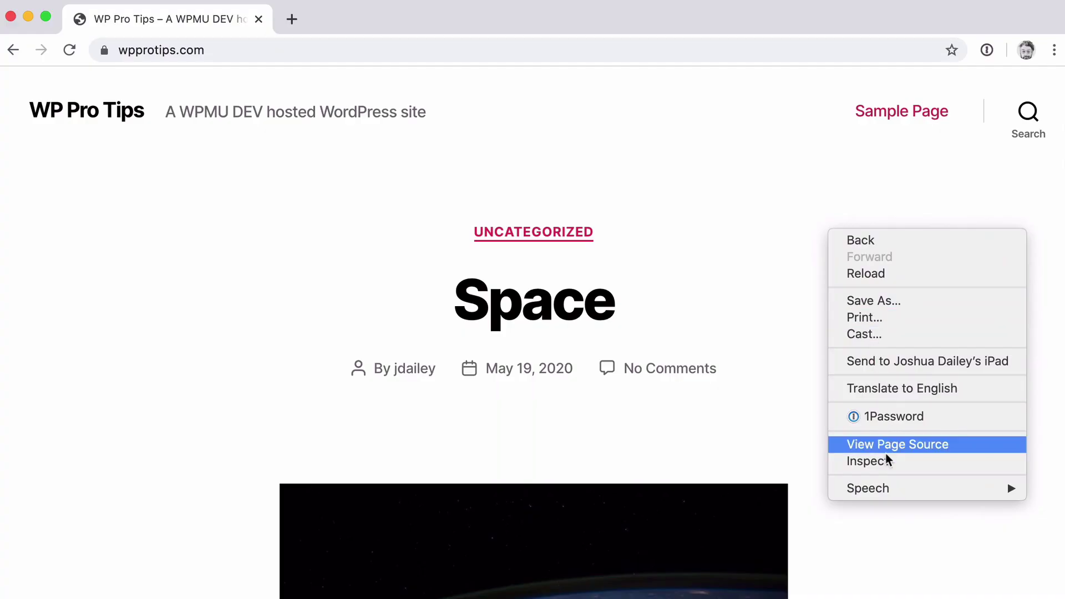
Generate a Lighthouse report for wpprotips.com from the DevTools Audits panel
click(887, 459)
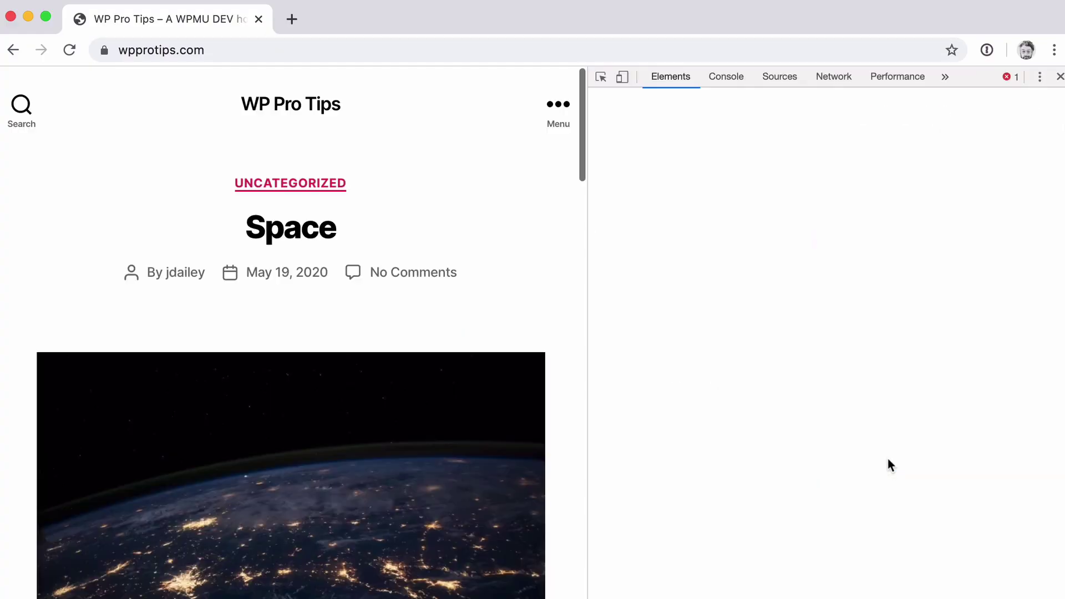
click(944, 77)
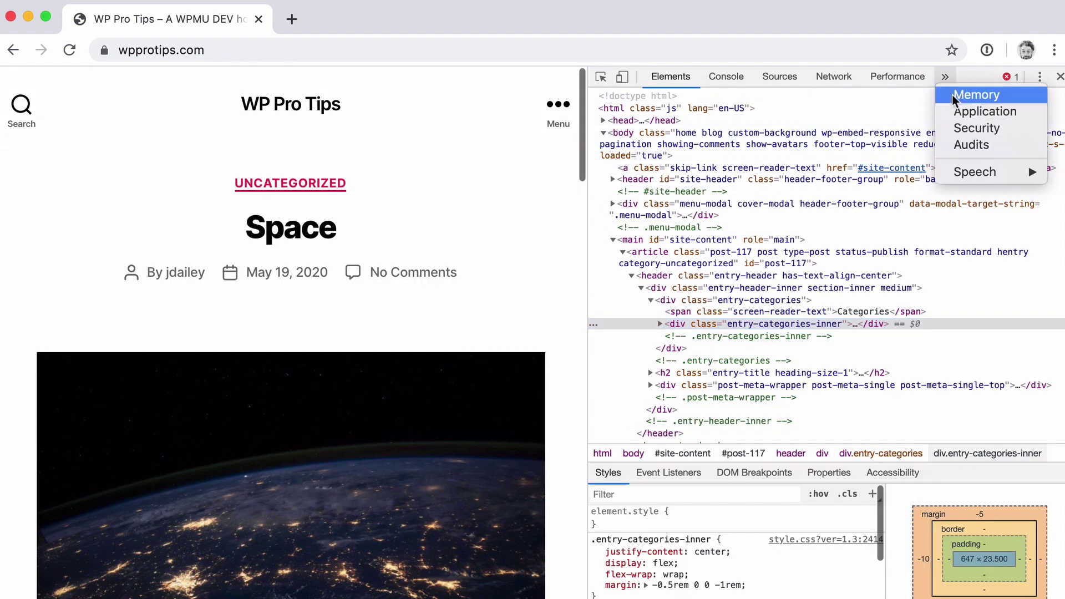
click(970, 145)
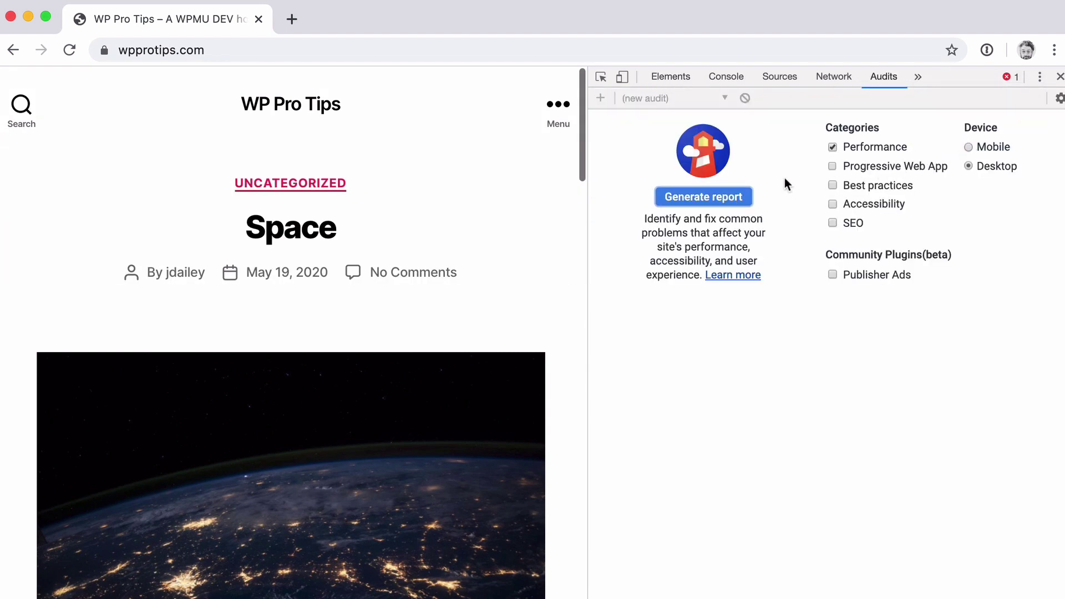
click(738, 192)
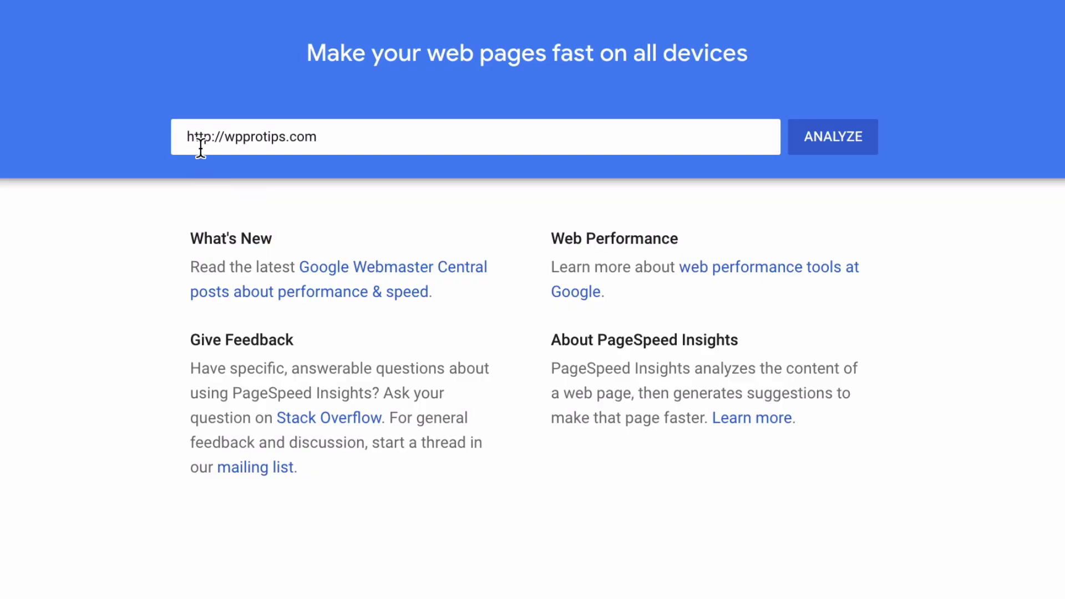
Change the URL's http to https by adding an 's' after 'http'
double_click(202, 137)
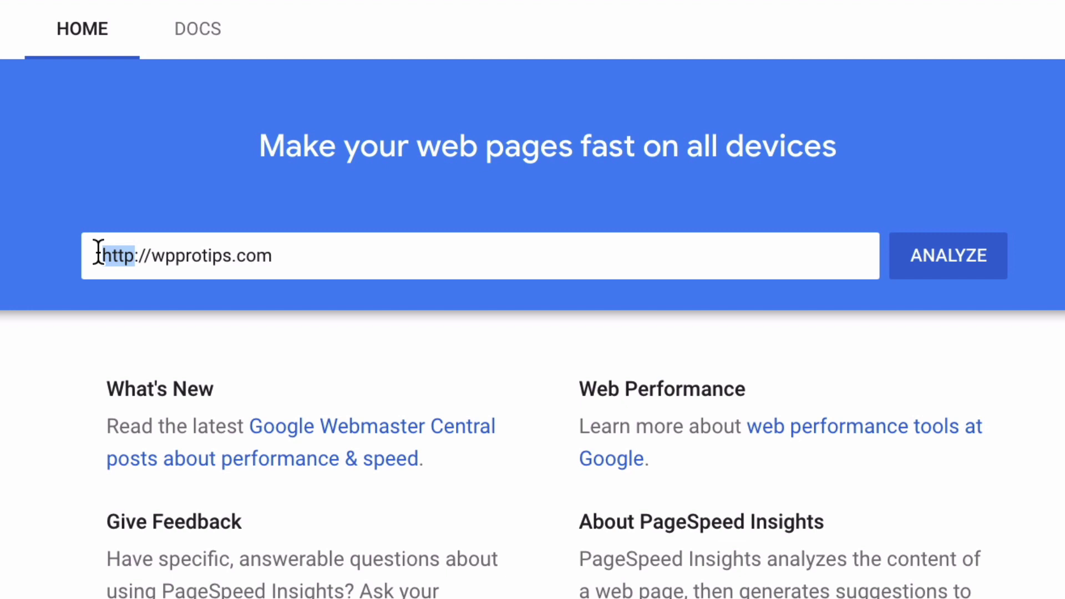
click(135, 254)
text(s)
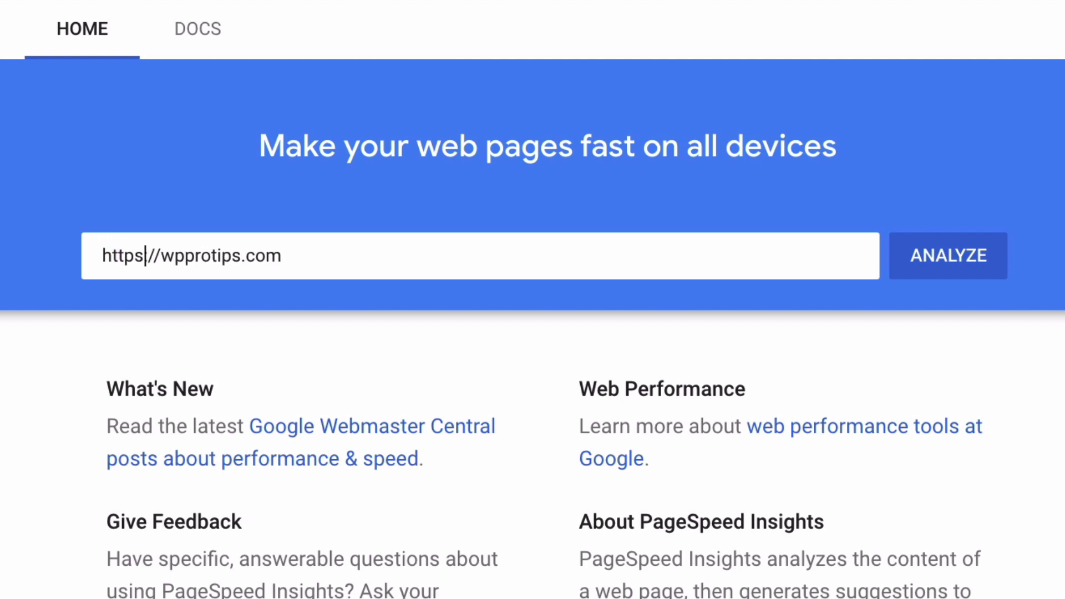
click(308, 247)
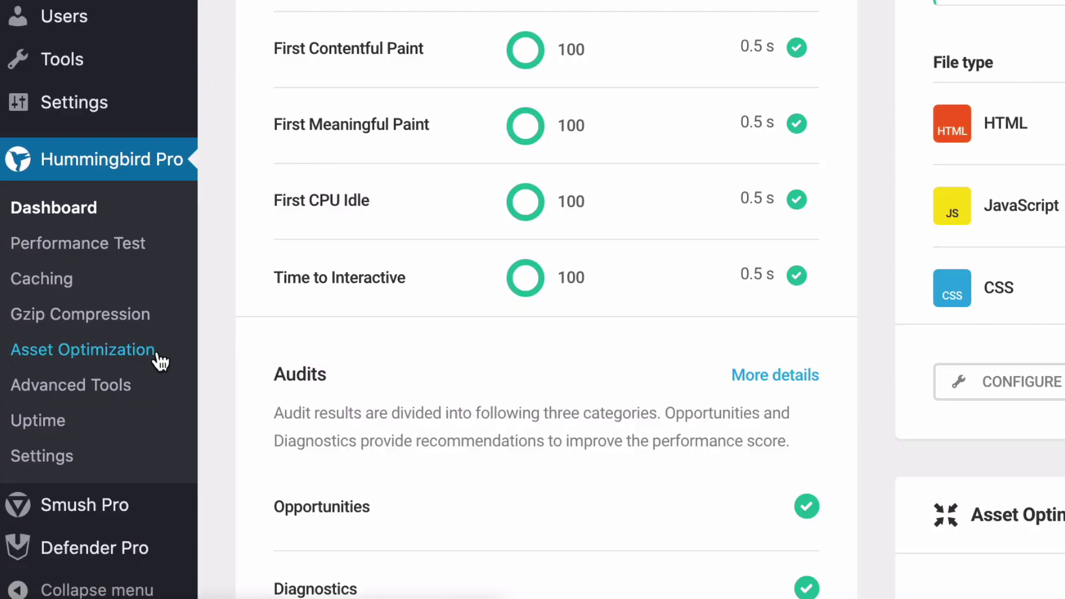
In Asset Optimization, compress wphb-critical-css, twentytwenty-style and twentytwenty-print-style CSS files
click(157, 353)
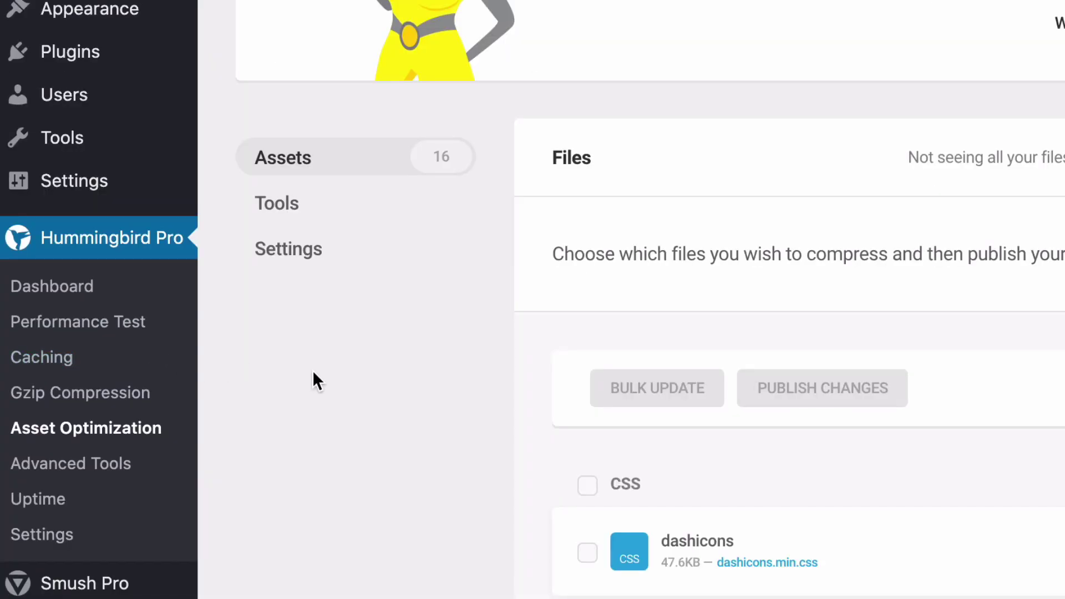
scroll(312, 374, down, 4)
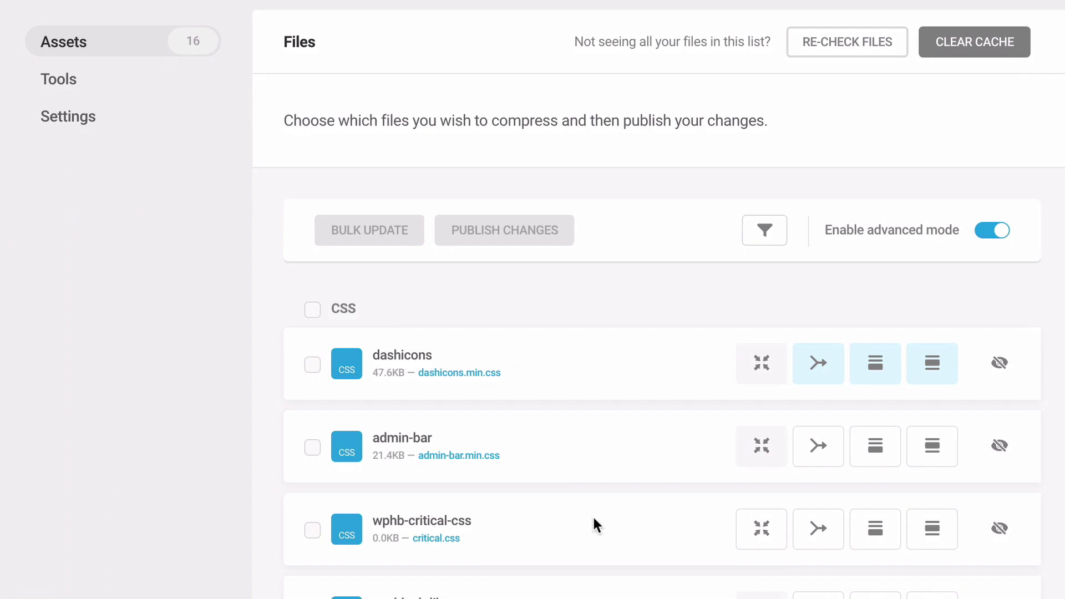
scroll(693, 508, down, 6)
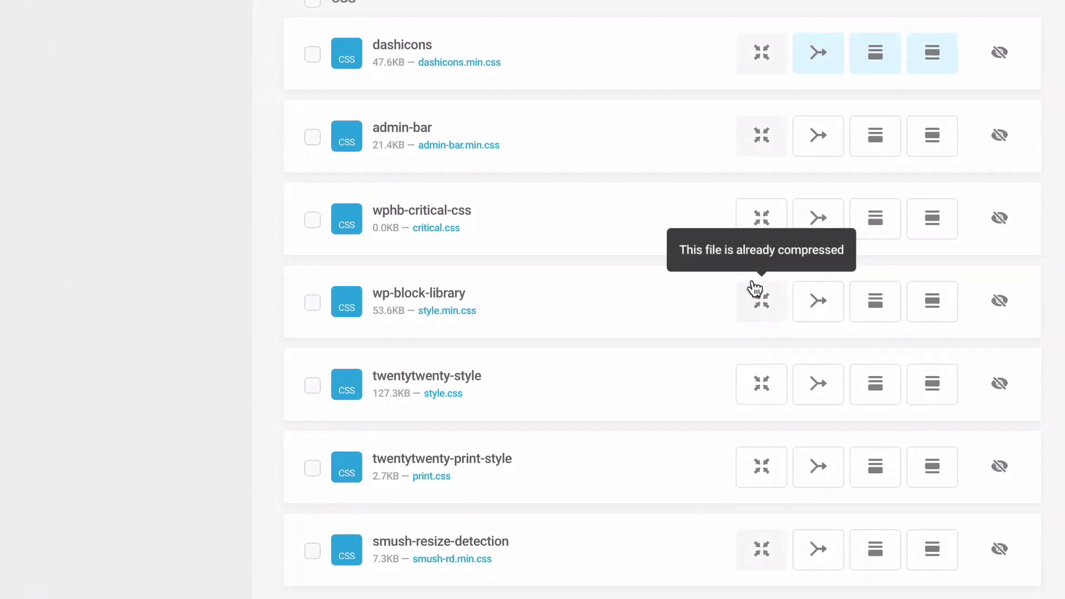
click(761, 218)
click(760, 383)
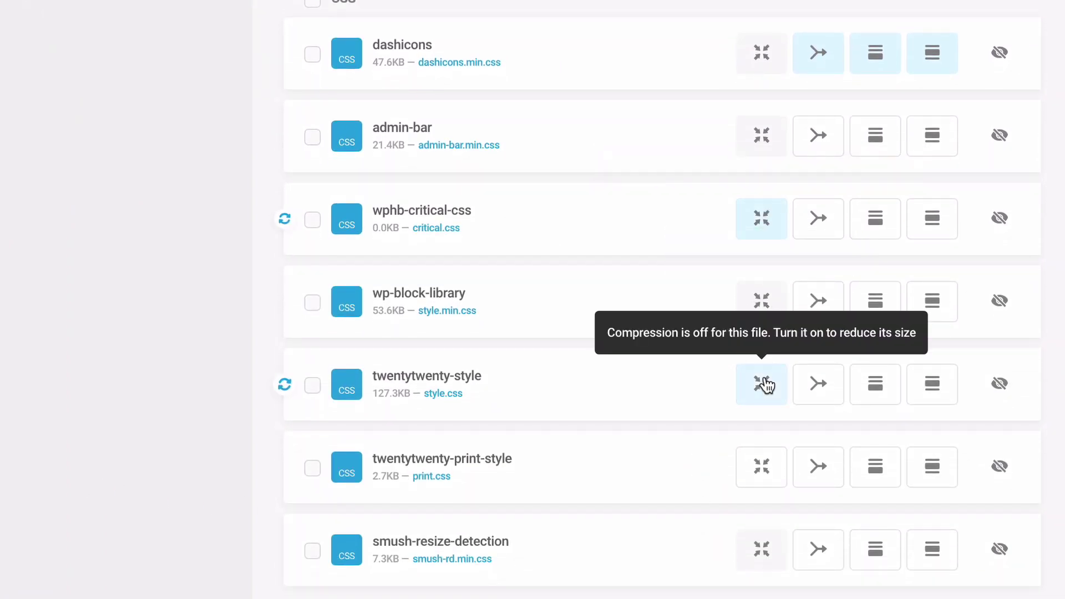
click(765, 461)
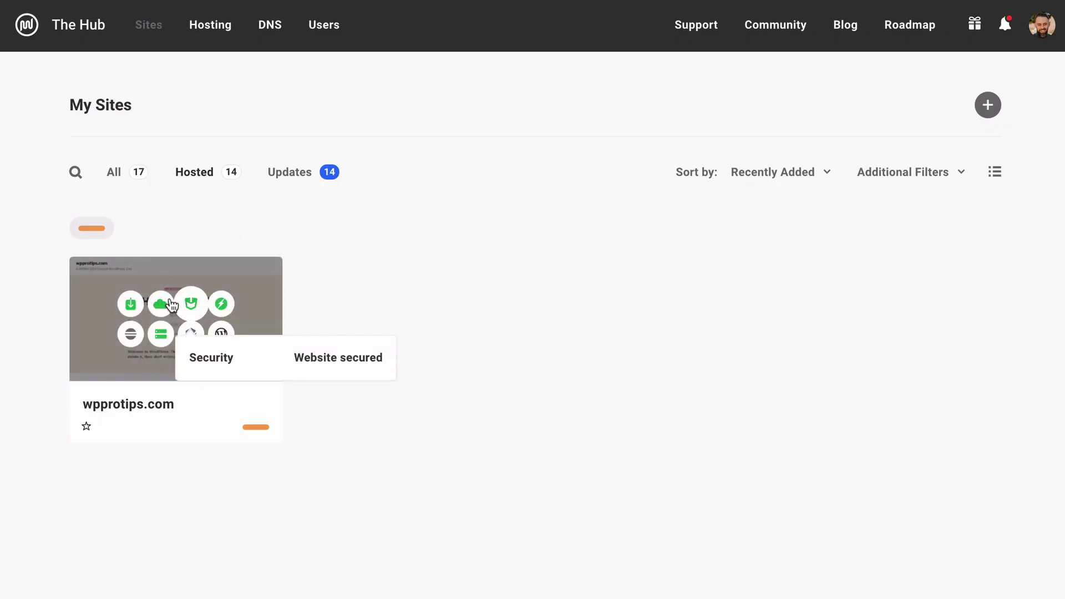
Open wpprotips.com's hosting details and scroll through its Performance tab results
click(165, 307)
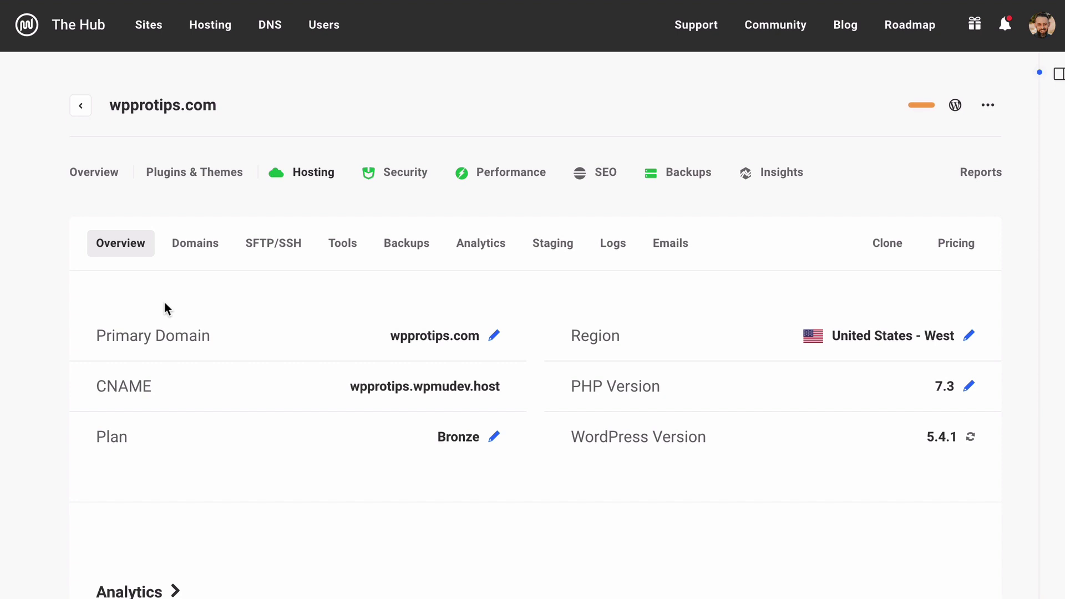
click(497, 178)
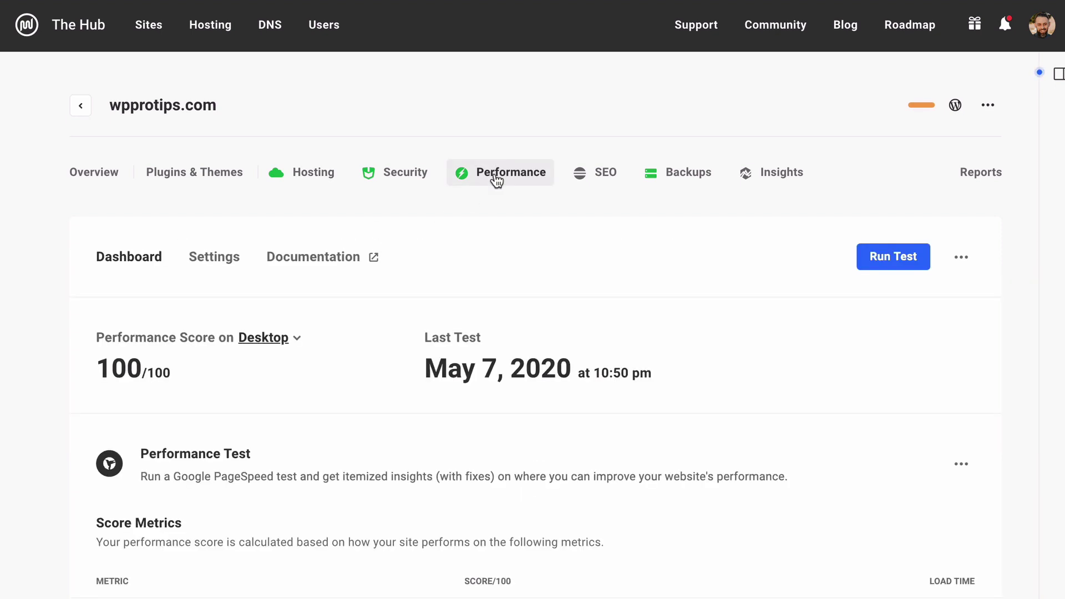
scroll(497, 181, down, 2)
scroll(496, 181, down, 2)
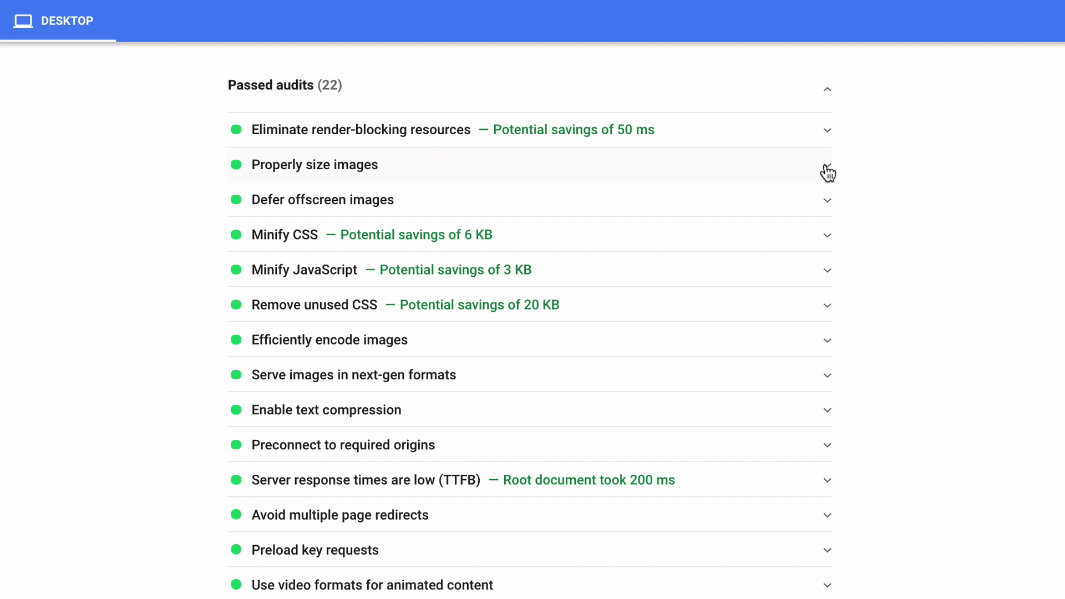
Expand and collapse the image audits: properly size, defer offscreen, efficiently encode, next-gen formats
click(827, 173)
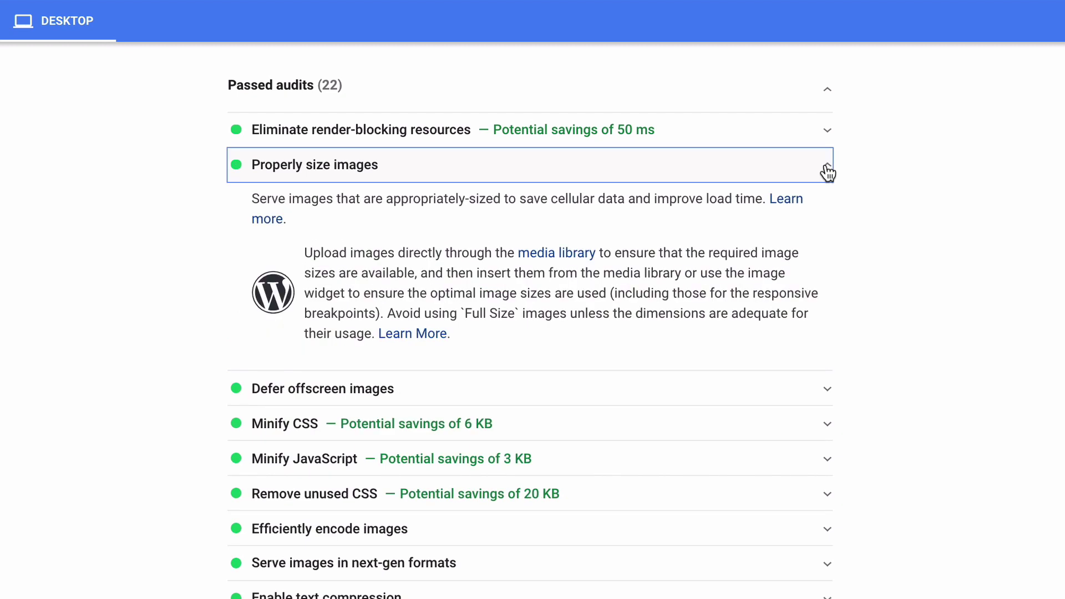
click(828, 173)
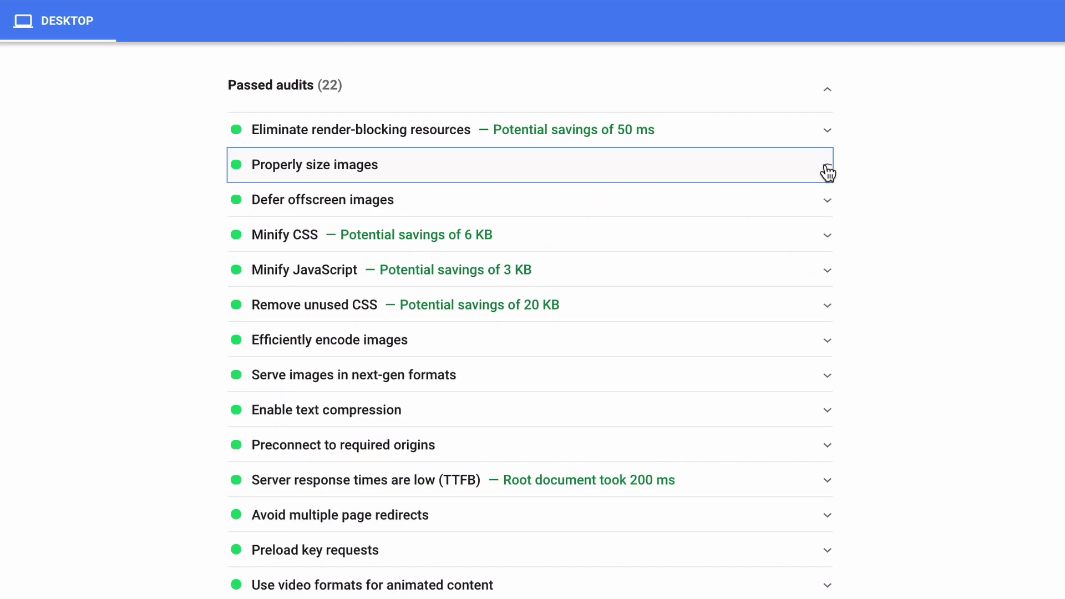
click(829, 202)
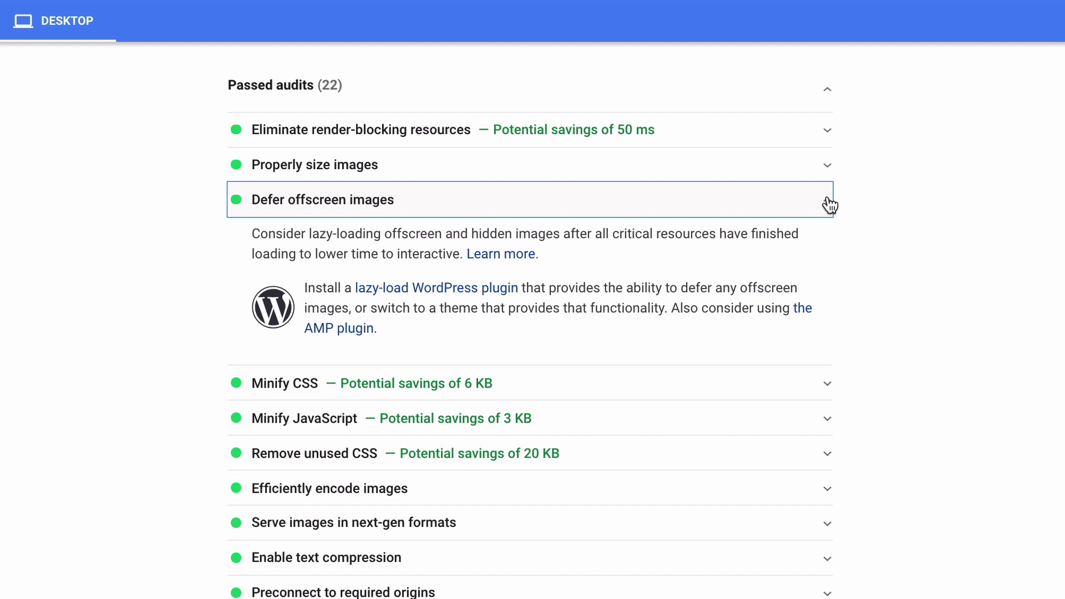
click(829, 204)
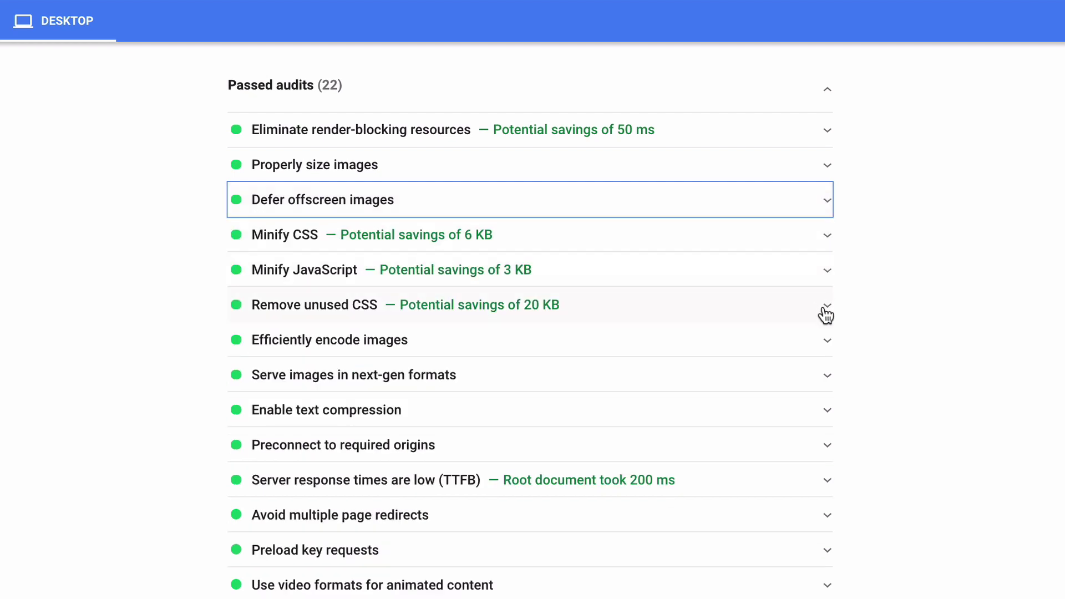
click(829, 338)
click(829, 338)
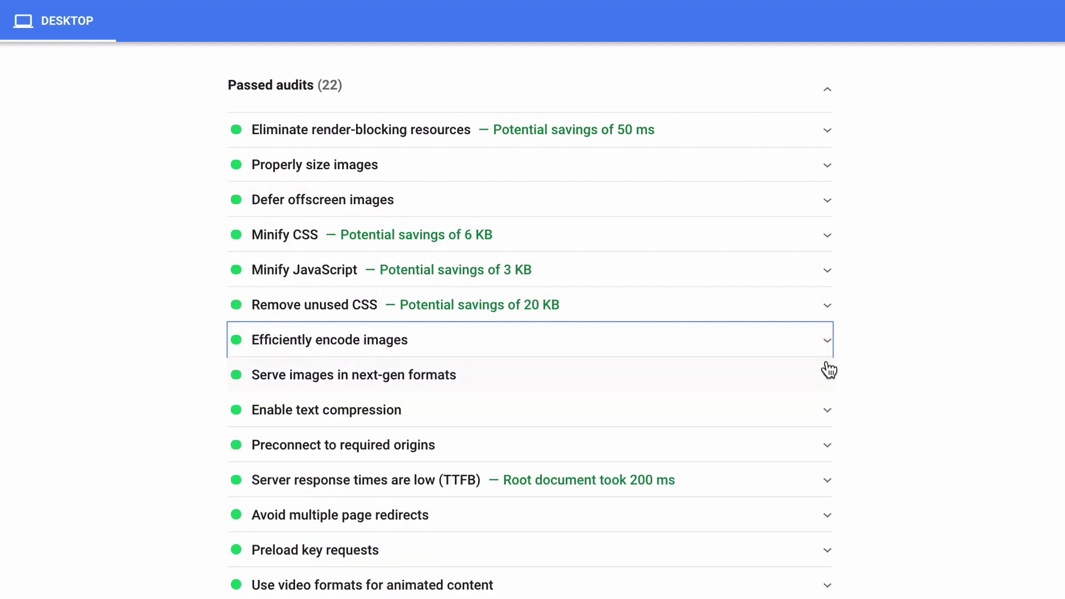
click(828, 374)
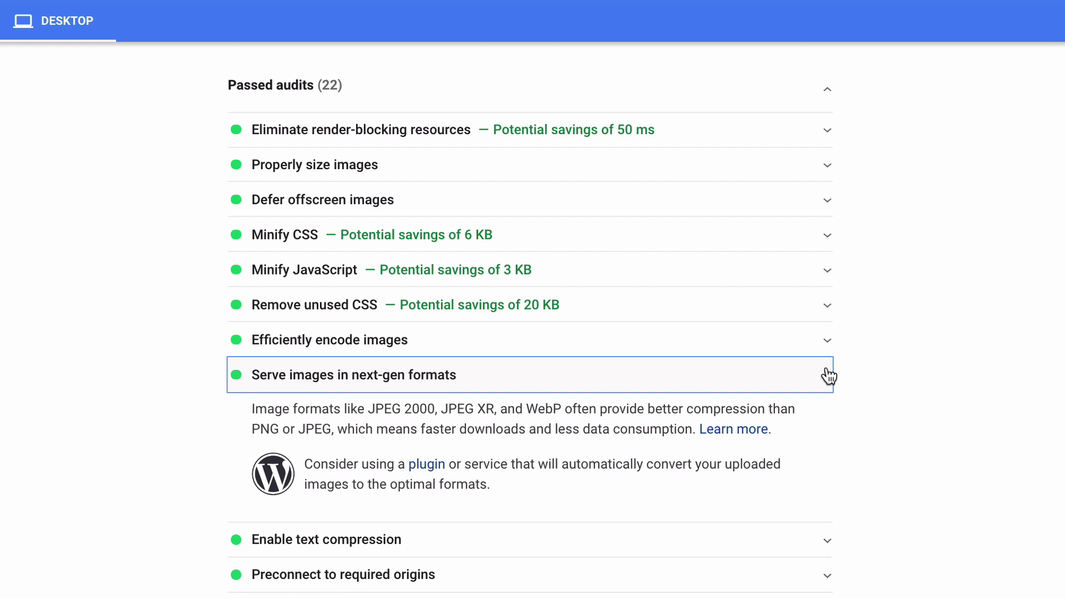
click(829, 375)
Expand and collapse Eliminate render-blocking resources, Minify CSS and Remove unused CSS audits
click(828, 133)
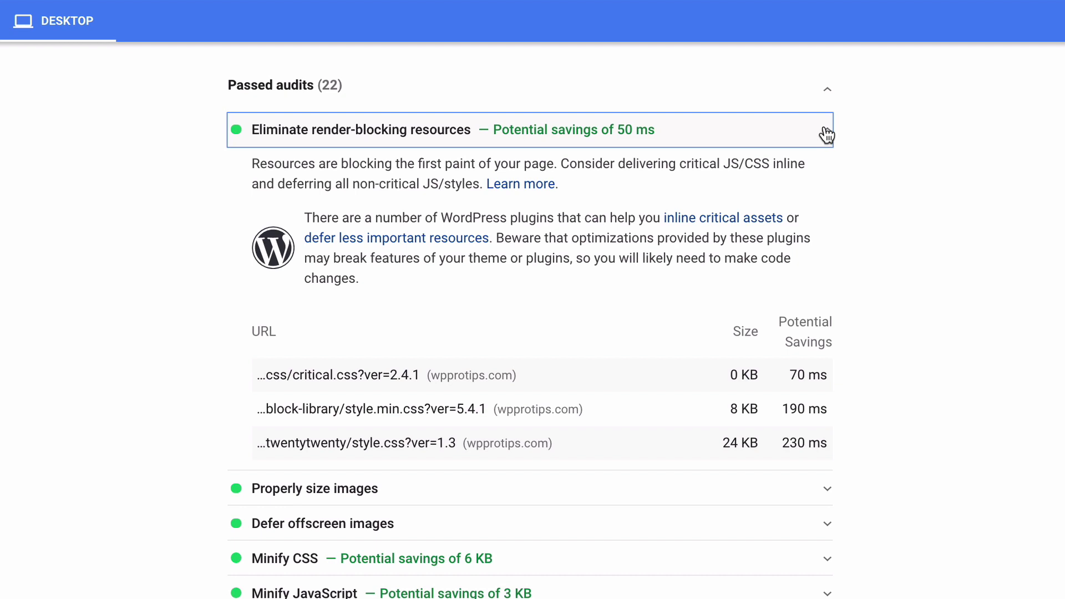
click(826, 134)
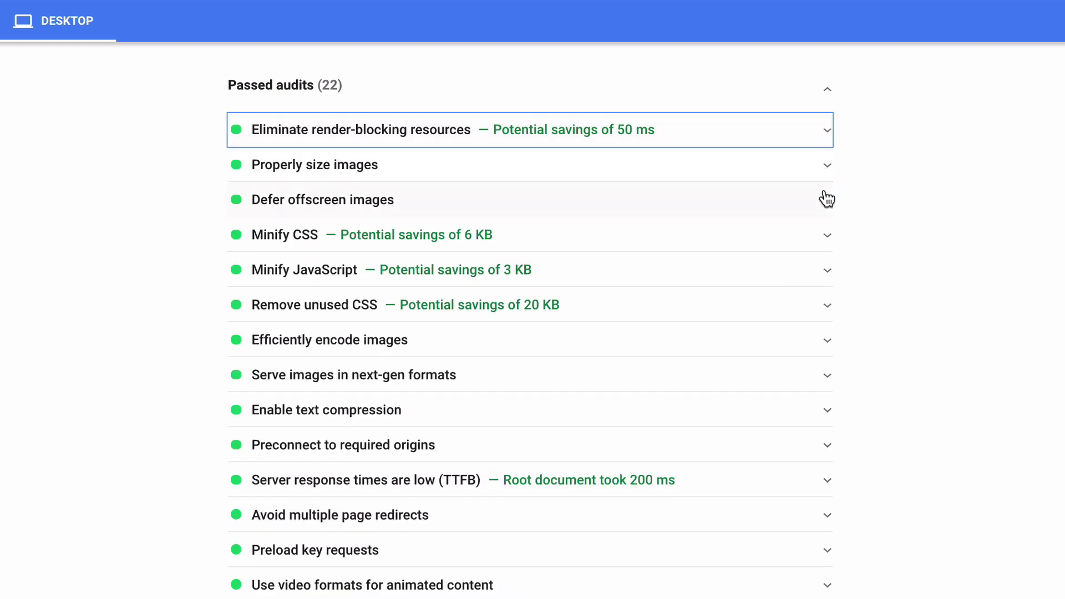
click(828, 235)
click(830, 237)
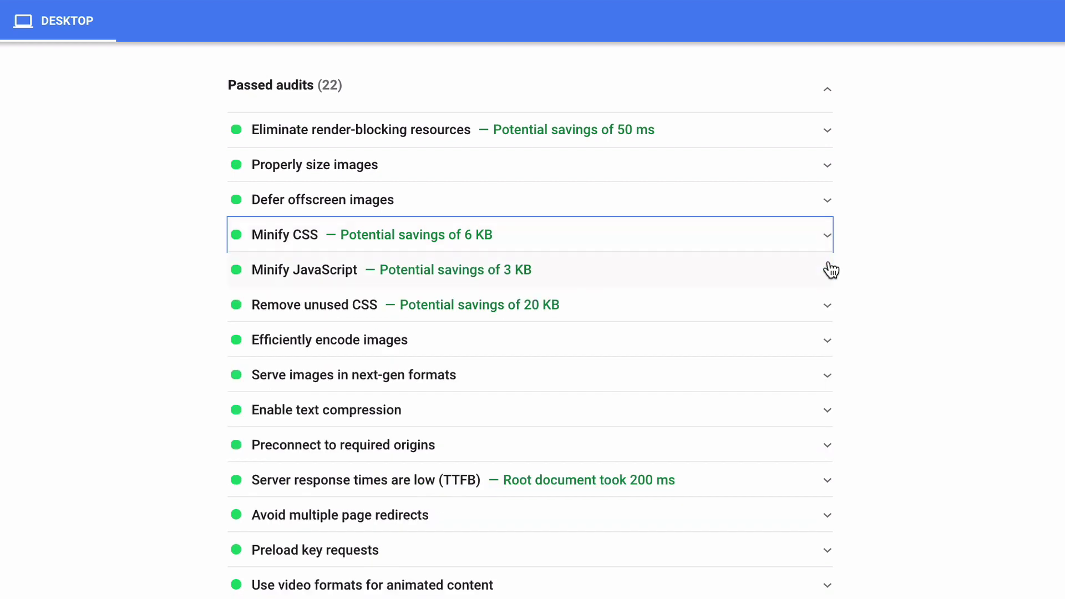
click(827, 314)
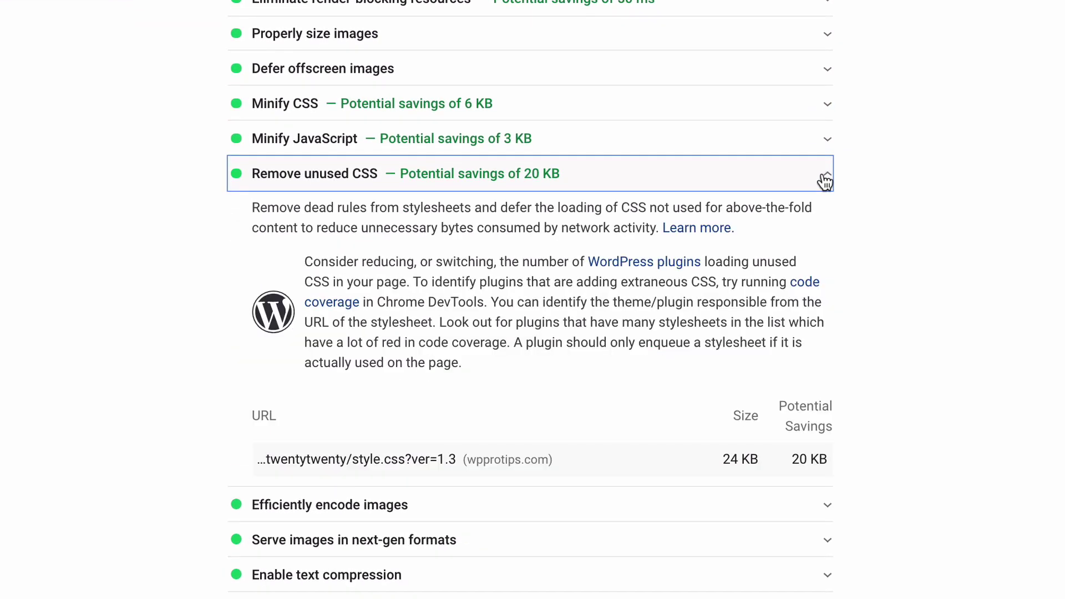
click(824, 181)
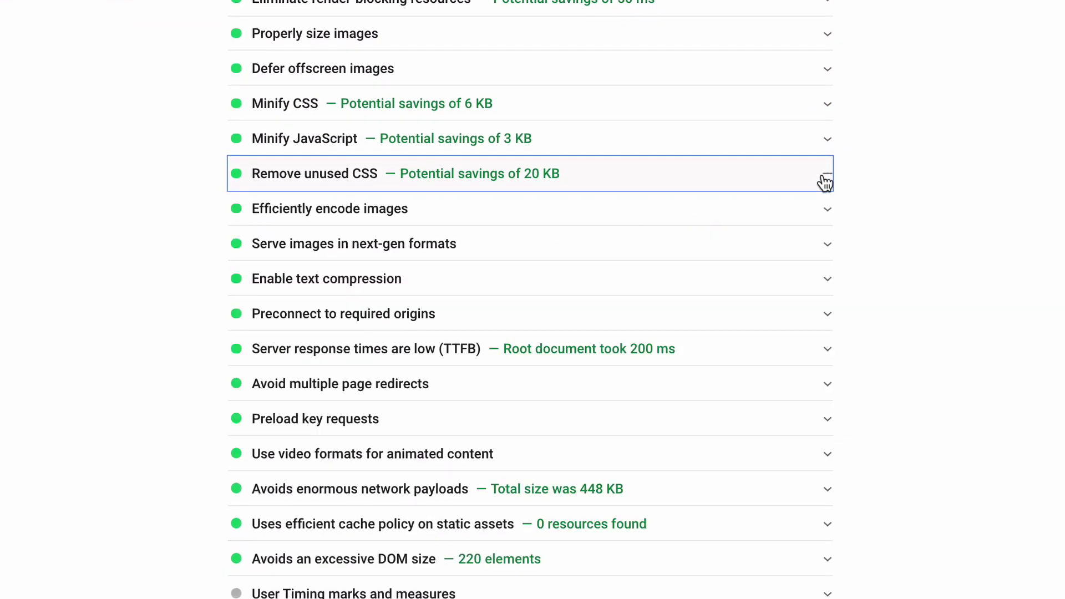
Check the text compression, preconnect and cache policy audits, leaving Preconnect to required origins expanded
click(821, 281)
click(829, 315)
scroll(829, 317, down, 3)
click(829, 337)
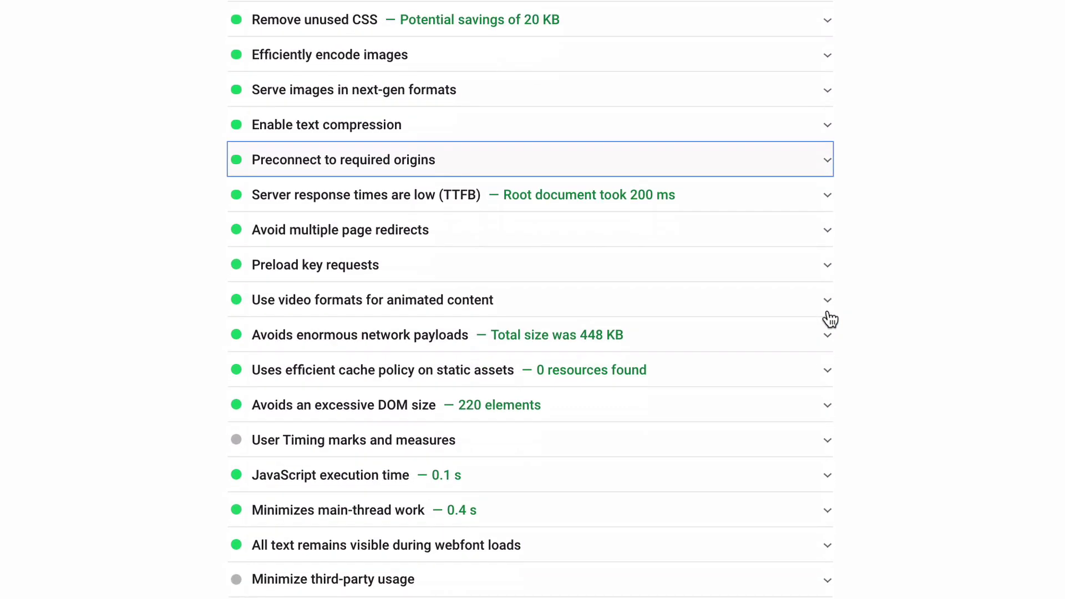
scroll(829, 316, up, 3)
click(829, 316)
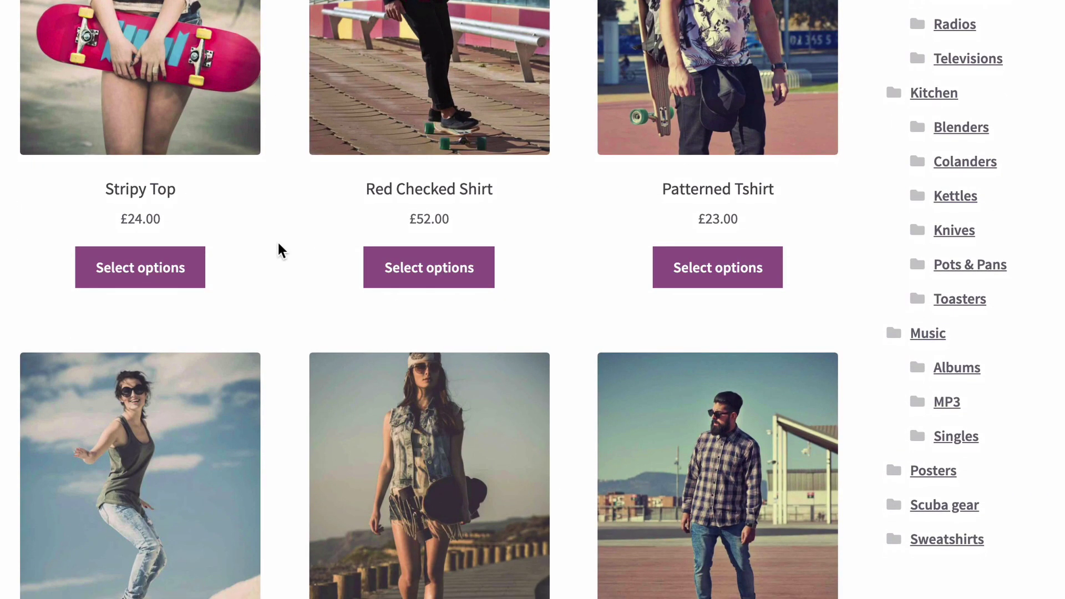
Open the Checked Hoodie (£42.00) product page from the shop grid
scroll(278, 121, down, 10)
scroll(278, 126, down, 4)
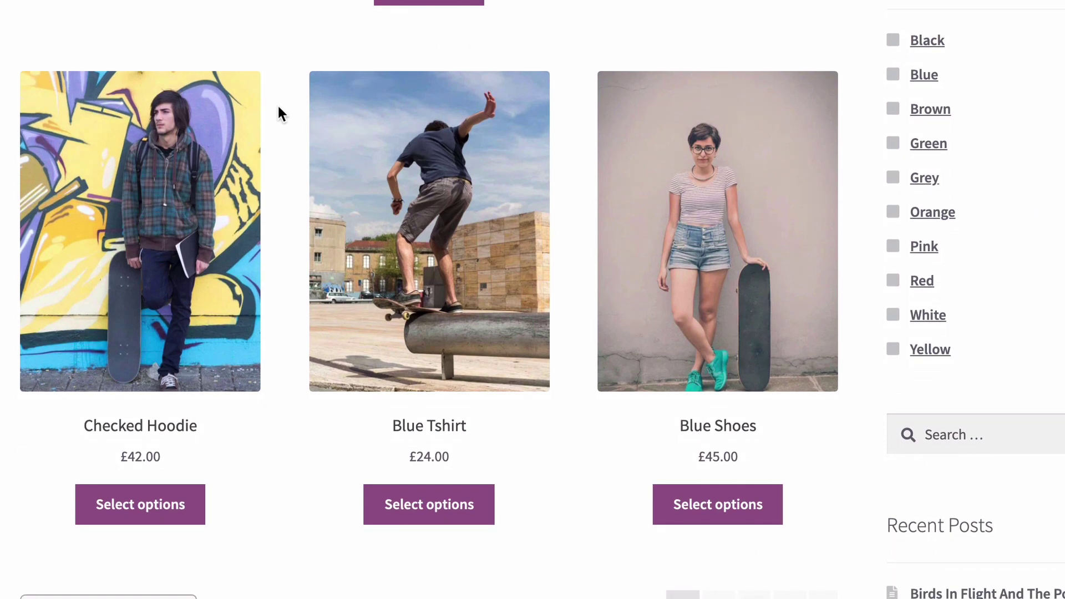
click(223, 158)
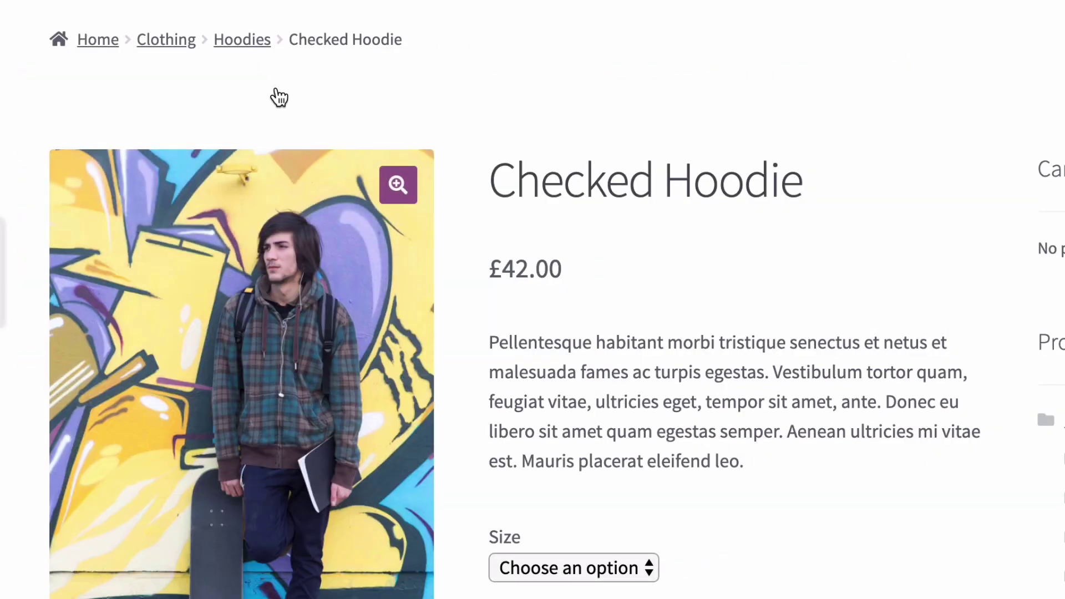
scroll(279, 97, down, 3)
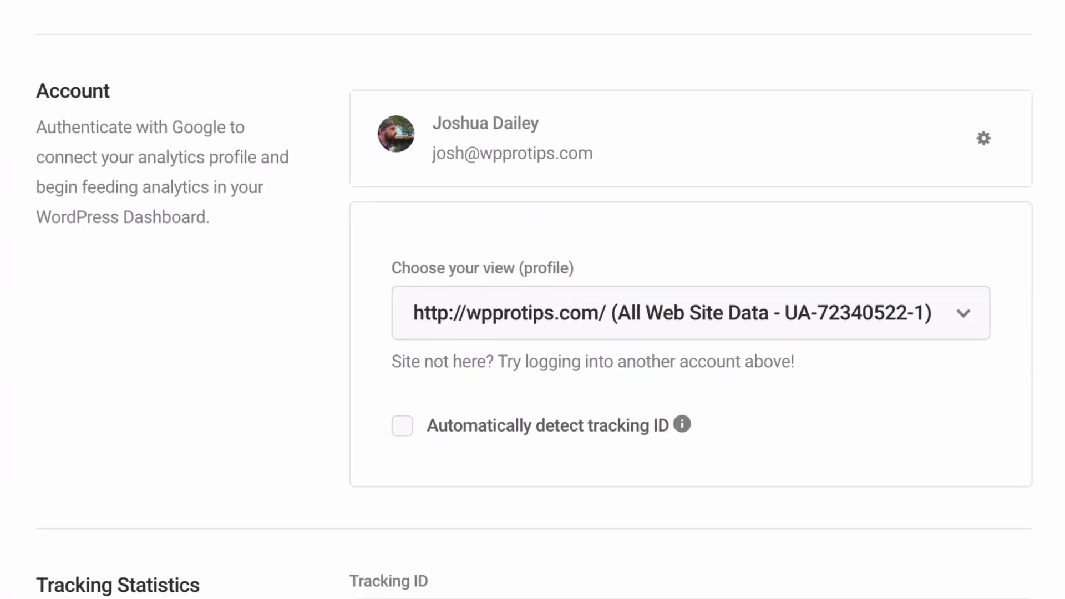
Scroll to Tracking Statistics and place the cursor in the empty Tracking ID field
scroll(204, 433, down, 3)
scroll(533, 300, down, 1)
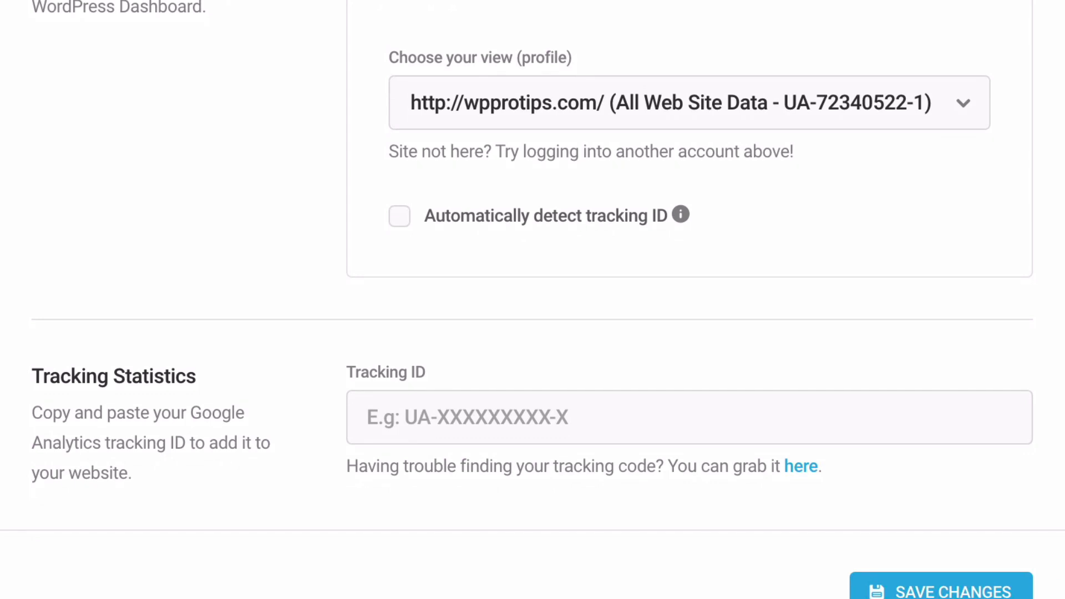
click(410, 417)
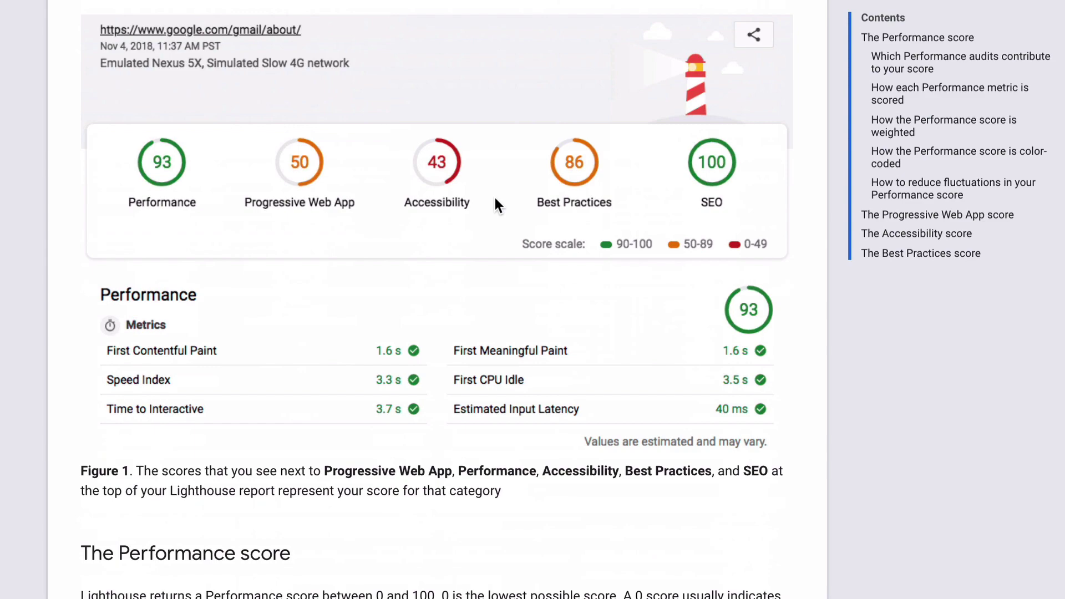
Highlight 'A score of 50 represents the 75th percentile.' under The Performance score
scroll(496, 205, down, 8)
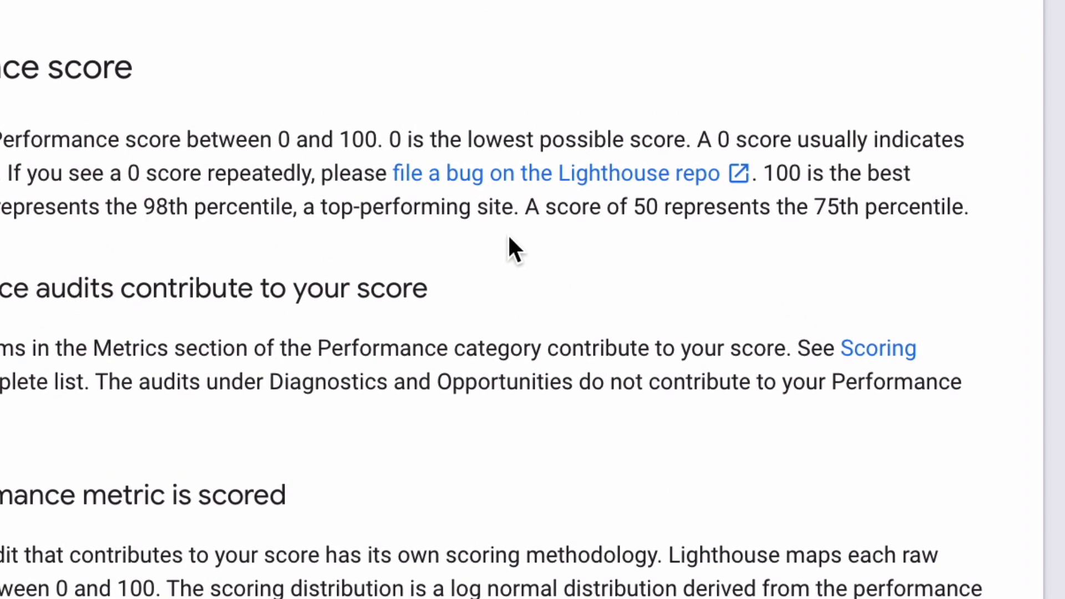
drag(521, 159, 767, 154)
drag(942, 195, 993, 203)
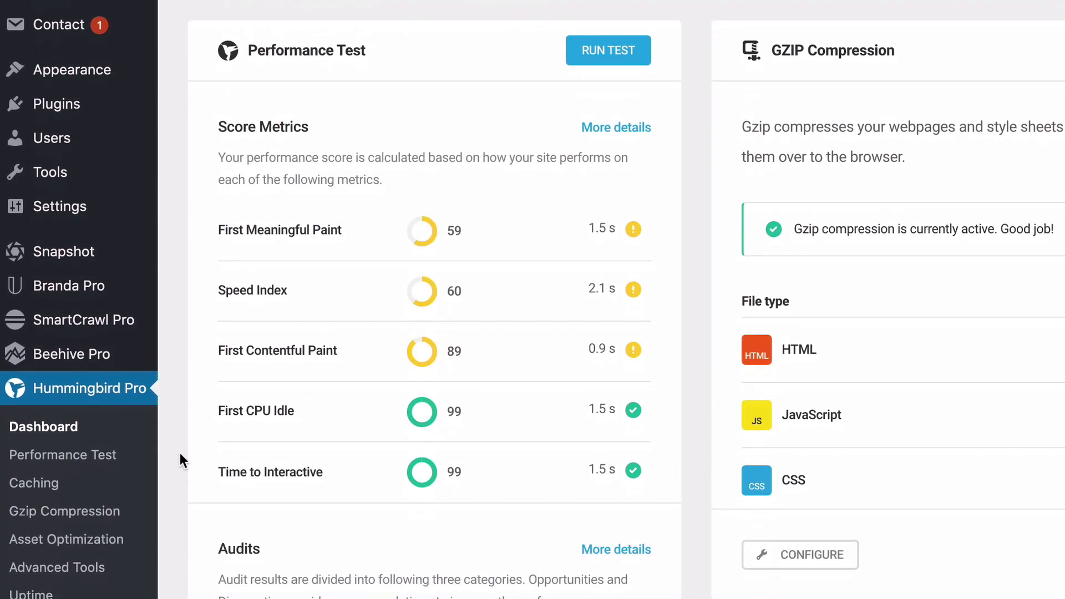
Run a new Hummingbird Pro performance test (91/100) and expand Speed Index to its recommendations
click(113, 459)
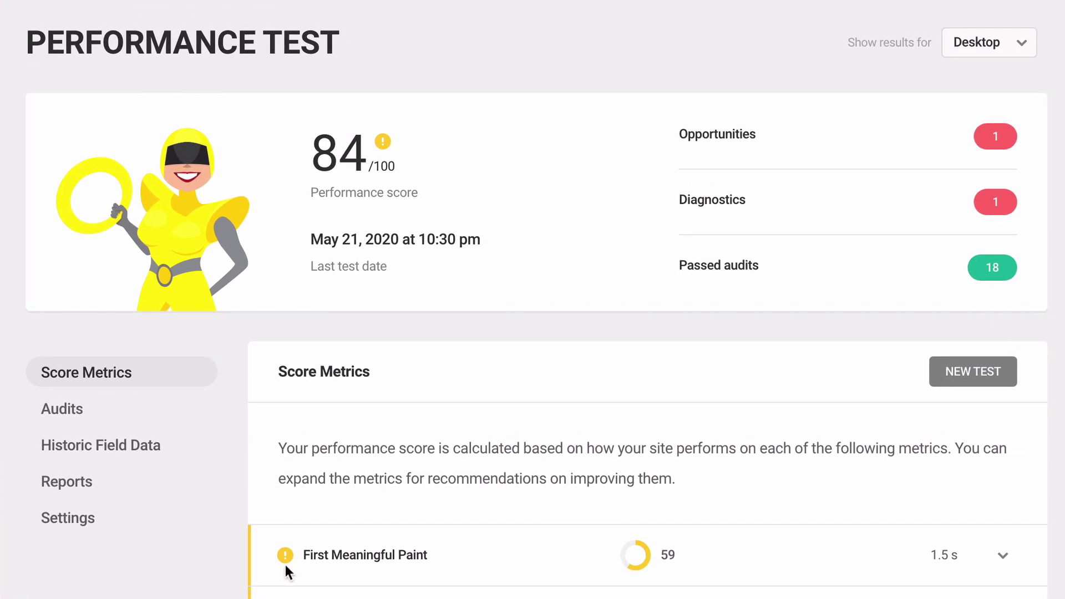
click(954, 375)
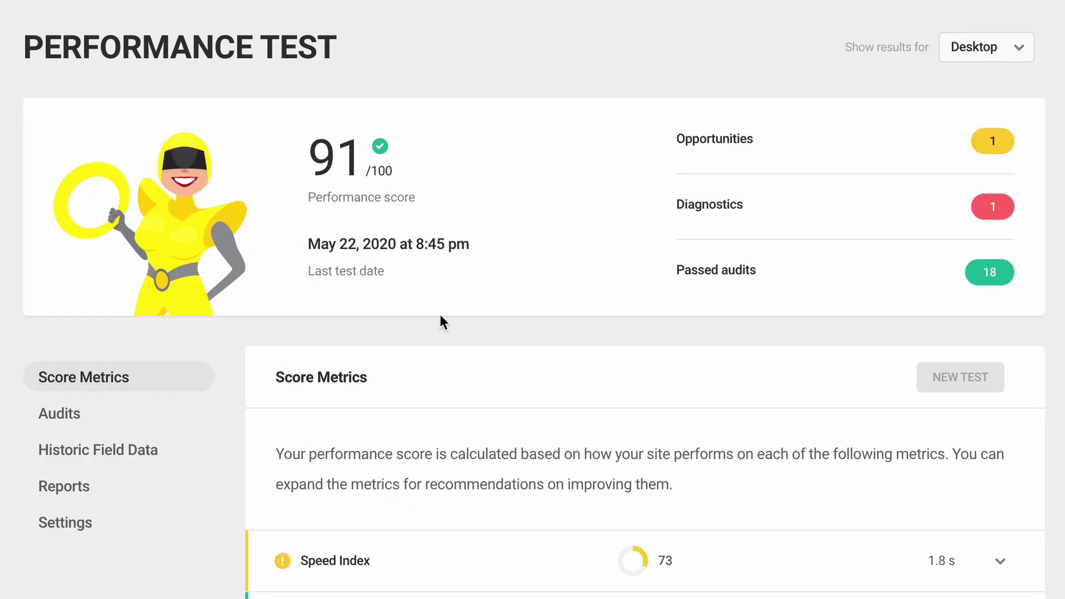
scroll(440, 314, down, 5)
click(995, 233)
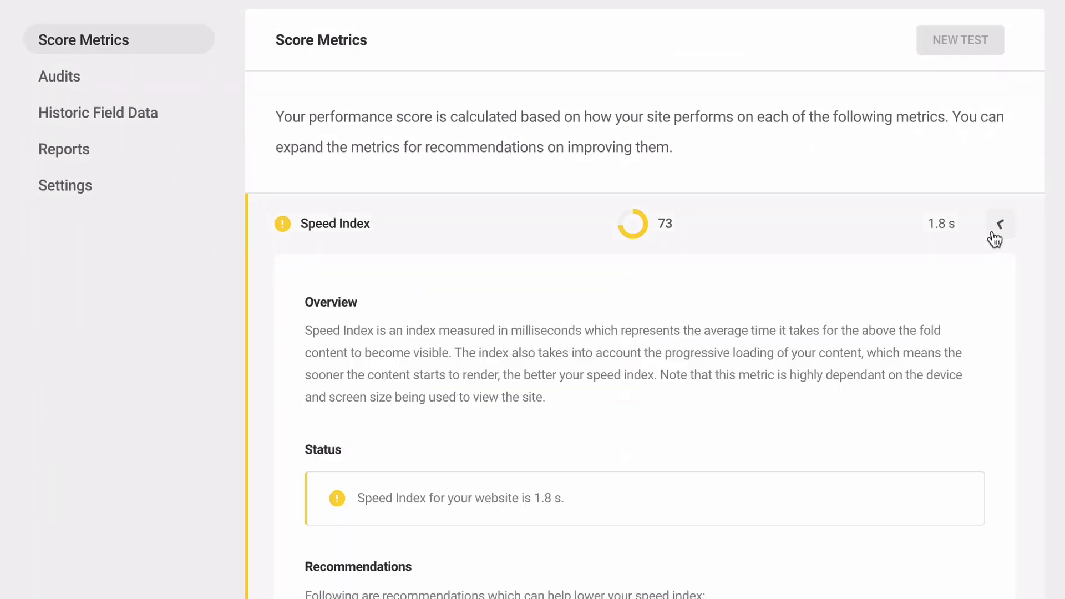
scroll(993, 166, down, 7)
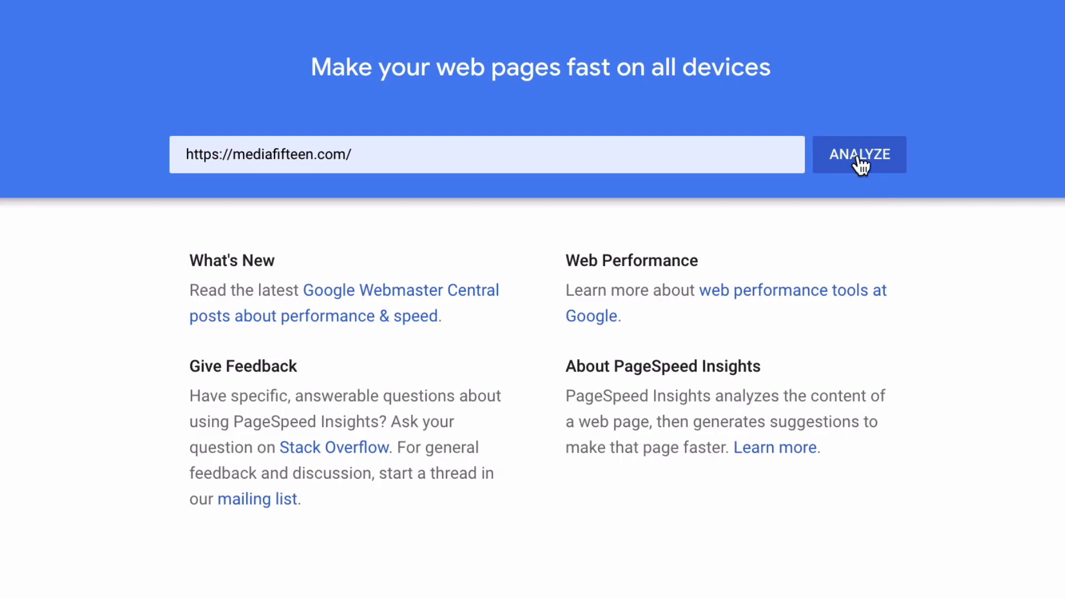
click(860, 161)
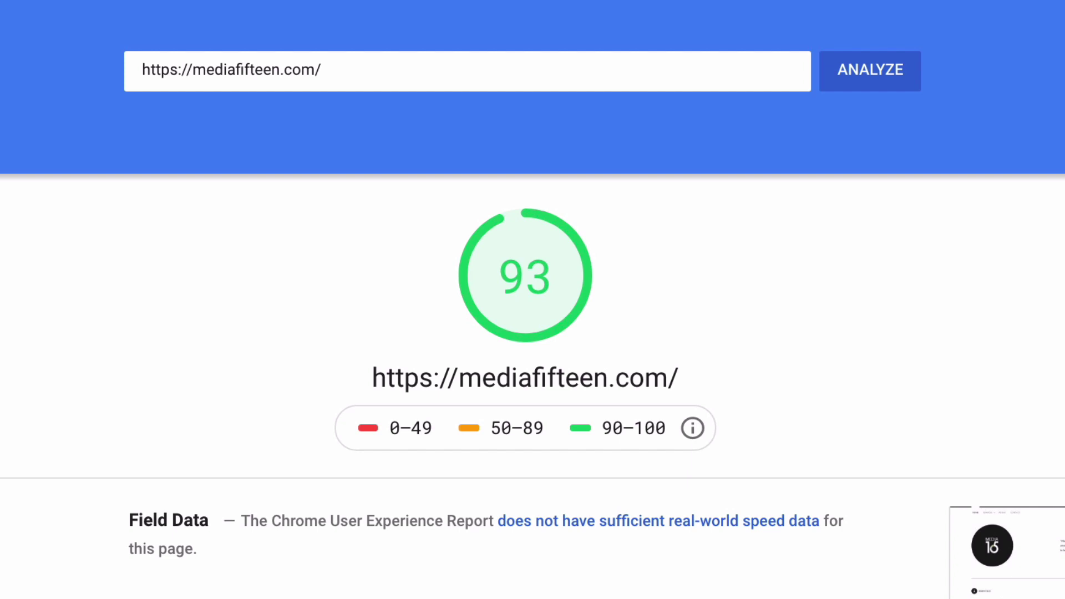
scroll(532, 299, down, 8)
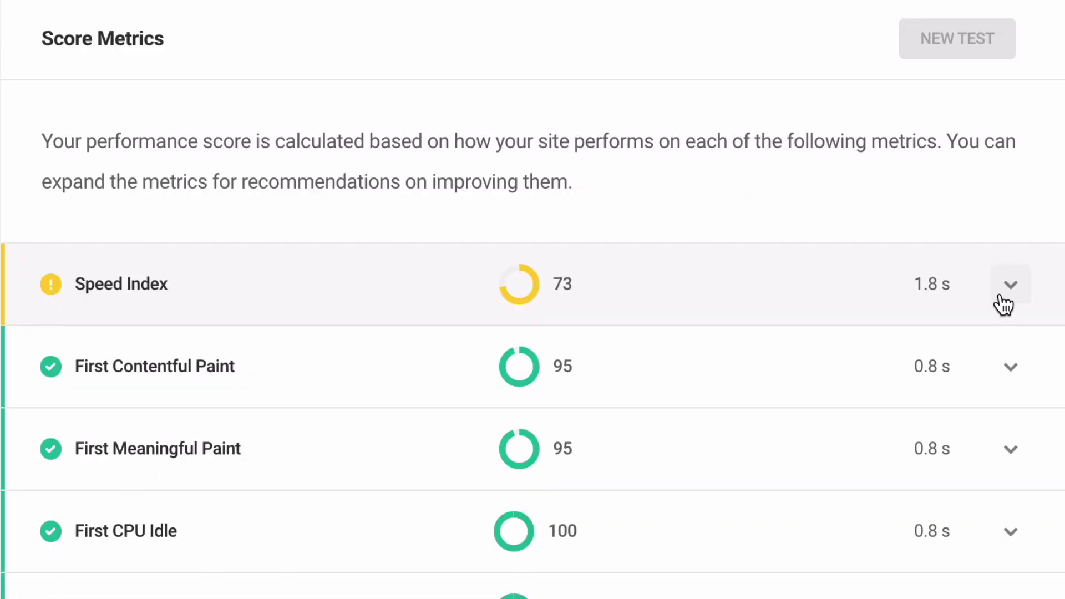
Expand Hummingbird's Speed Index metric (1.8 s) to show its status and recommendations
click(1000, 297)
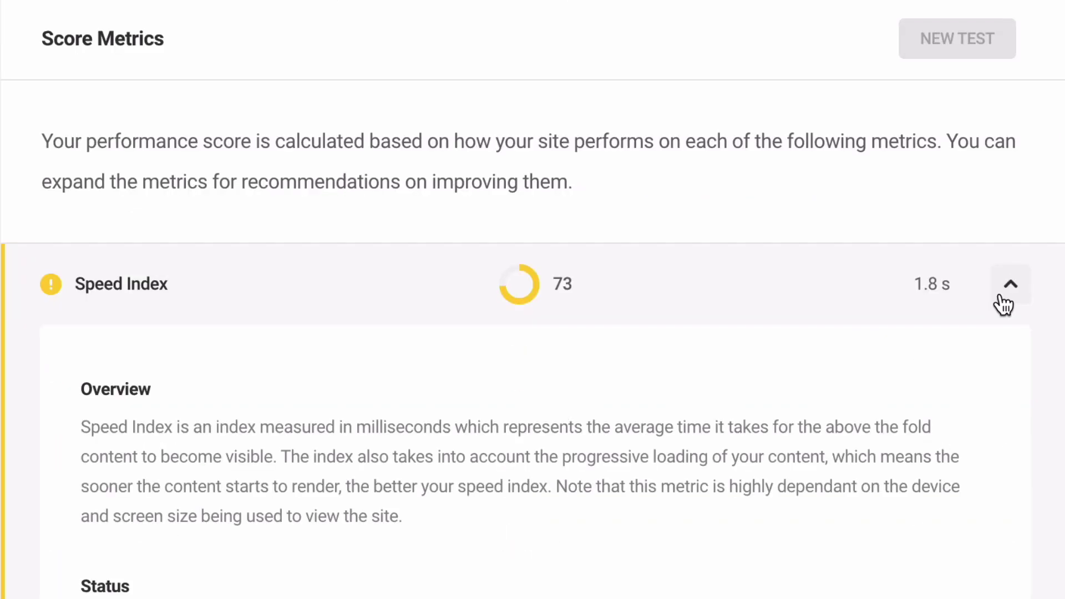
scroll(1002, 304, down, 8)
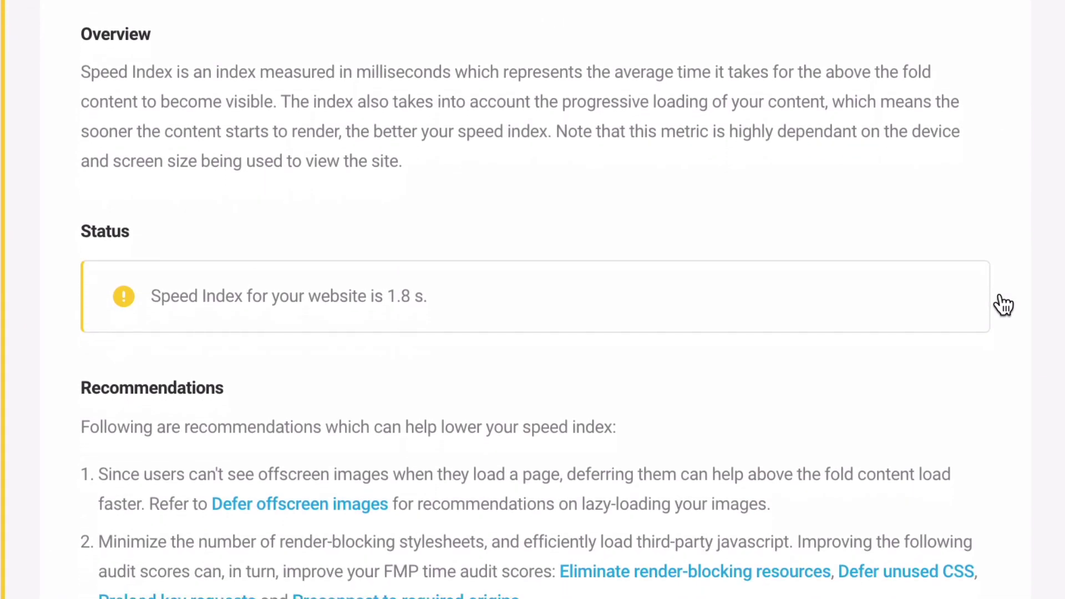